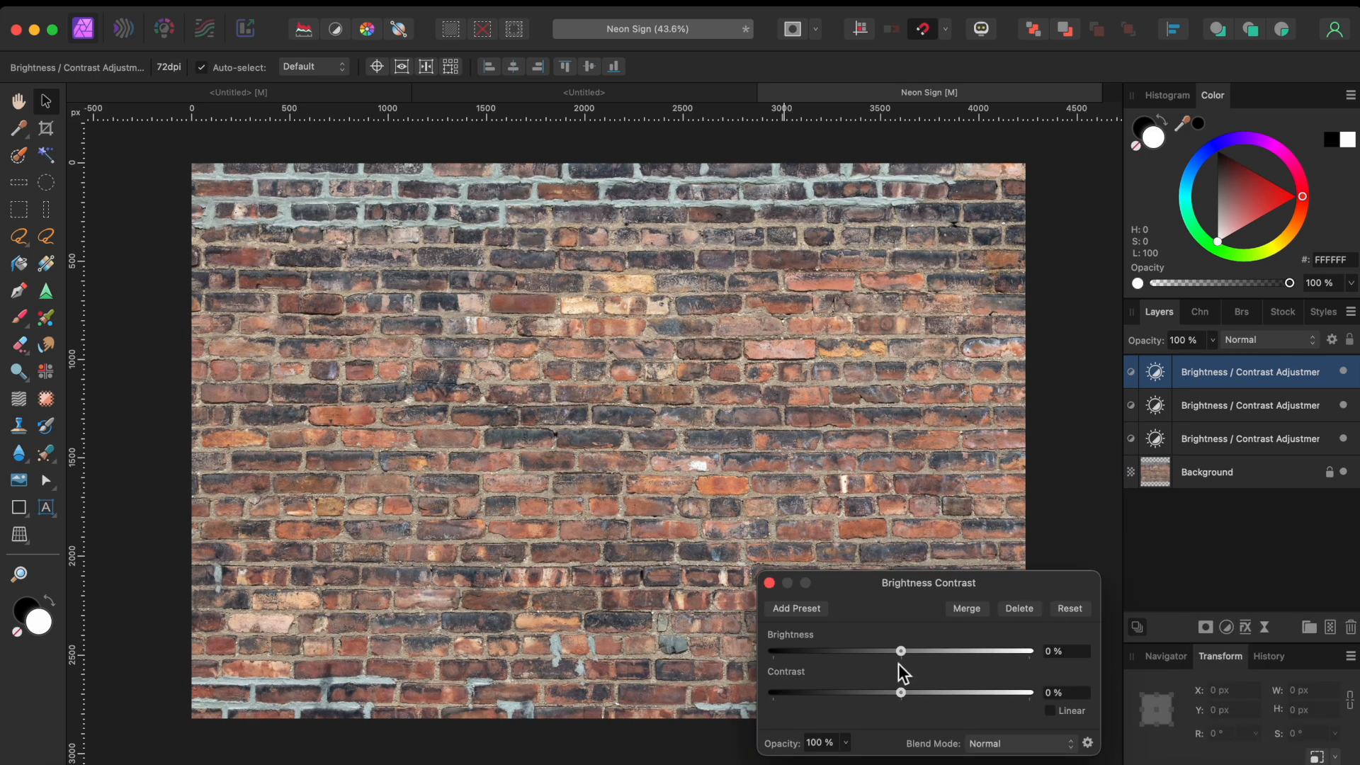
Step: Darken the brick wall with Brightness at -100% and Contrast at 80%, then close the dialog
left_click_drag(901, 651, 773, 651)
left_click_drag(903, 693, 1005, 700)
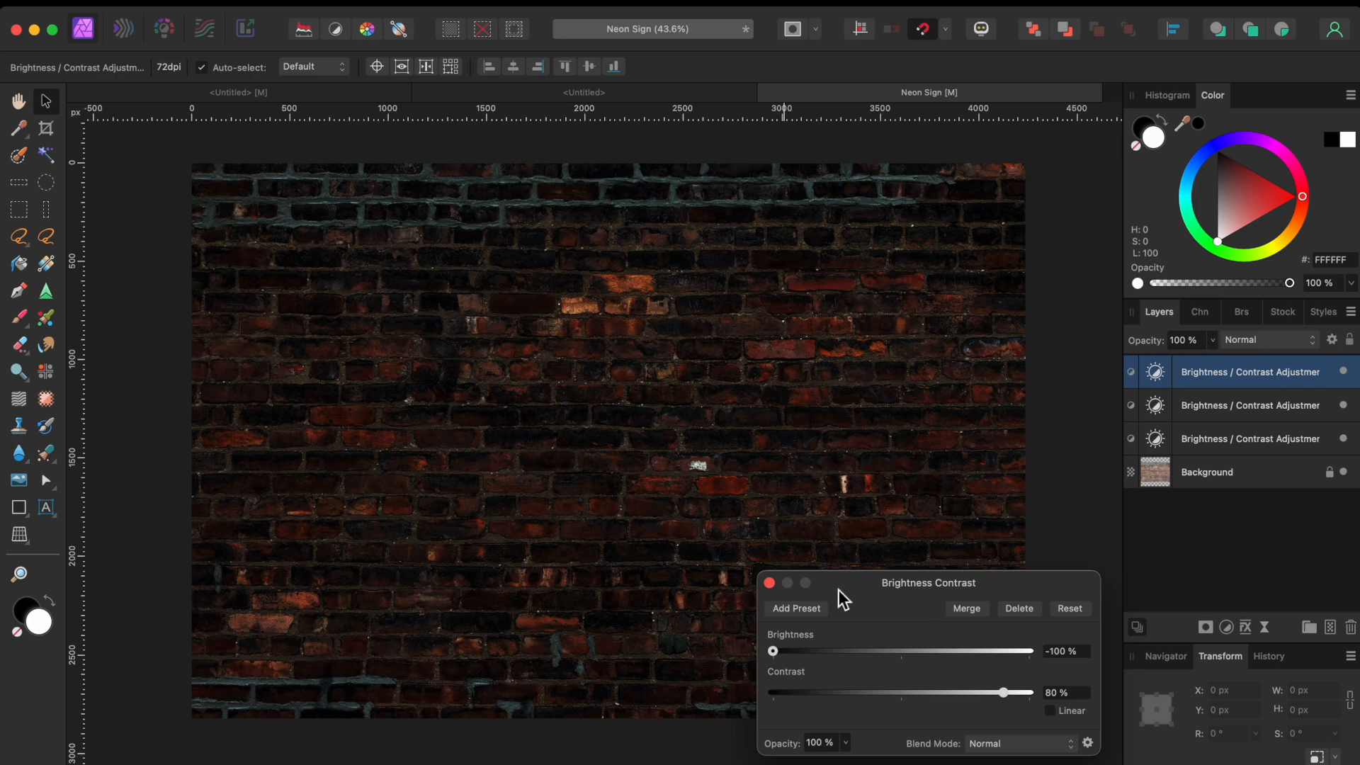
left_click(770, 583)
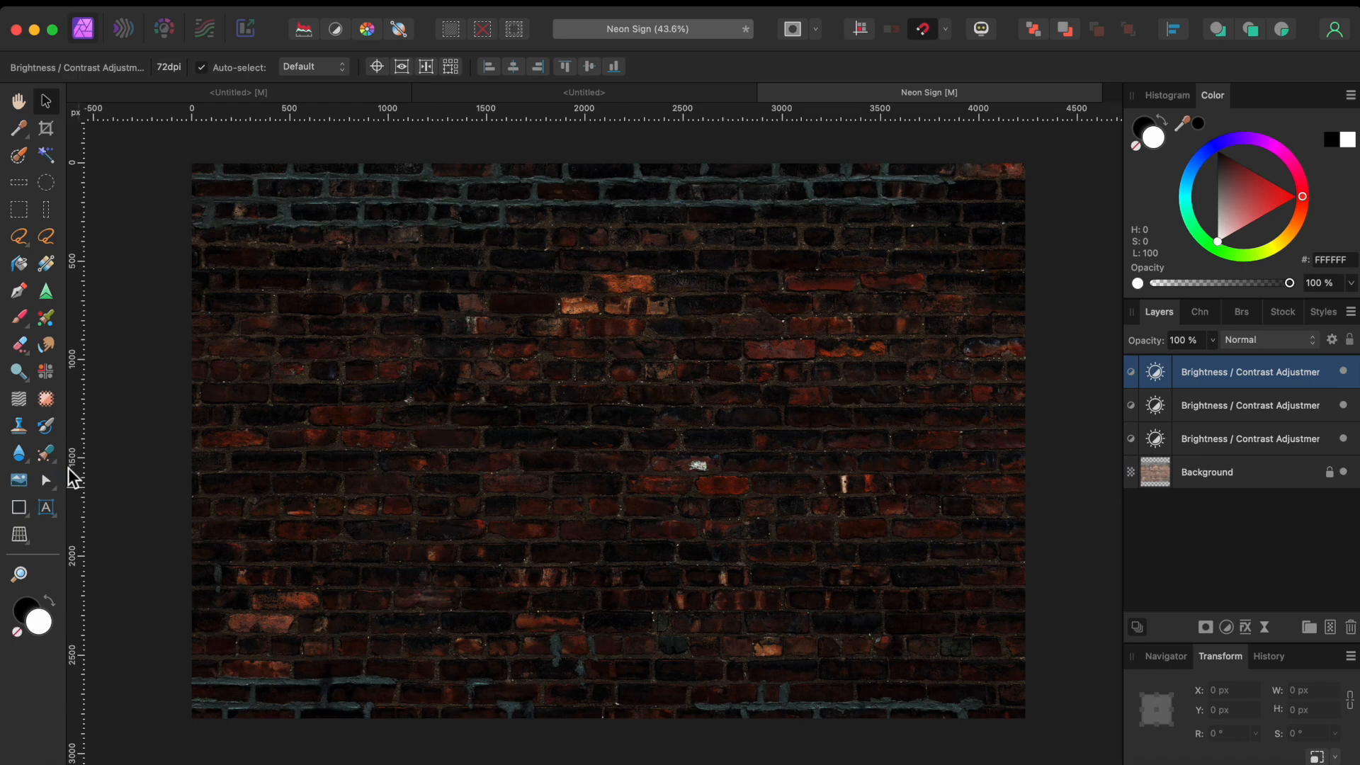
Step: Add magenta Neon-font artistic text reading 'Jeff's' and 'Dive Bar' on two lines
left_click(50, 507)
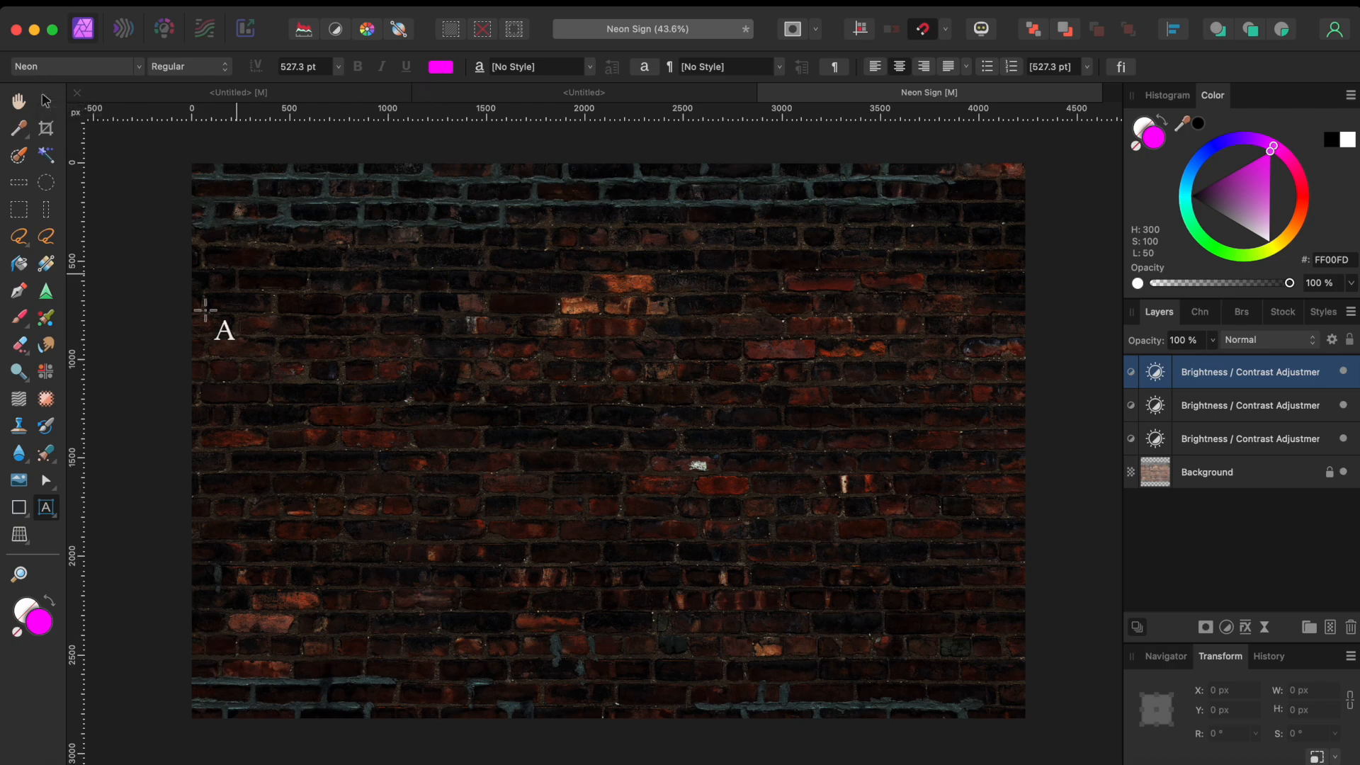
left_click_drag(303, 280, 339, 406)
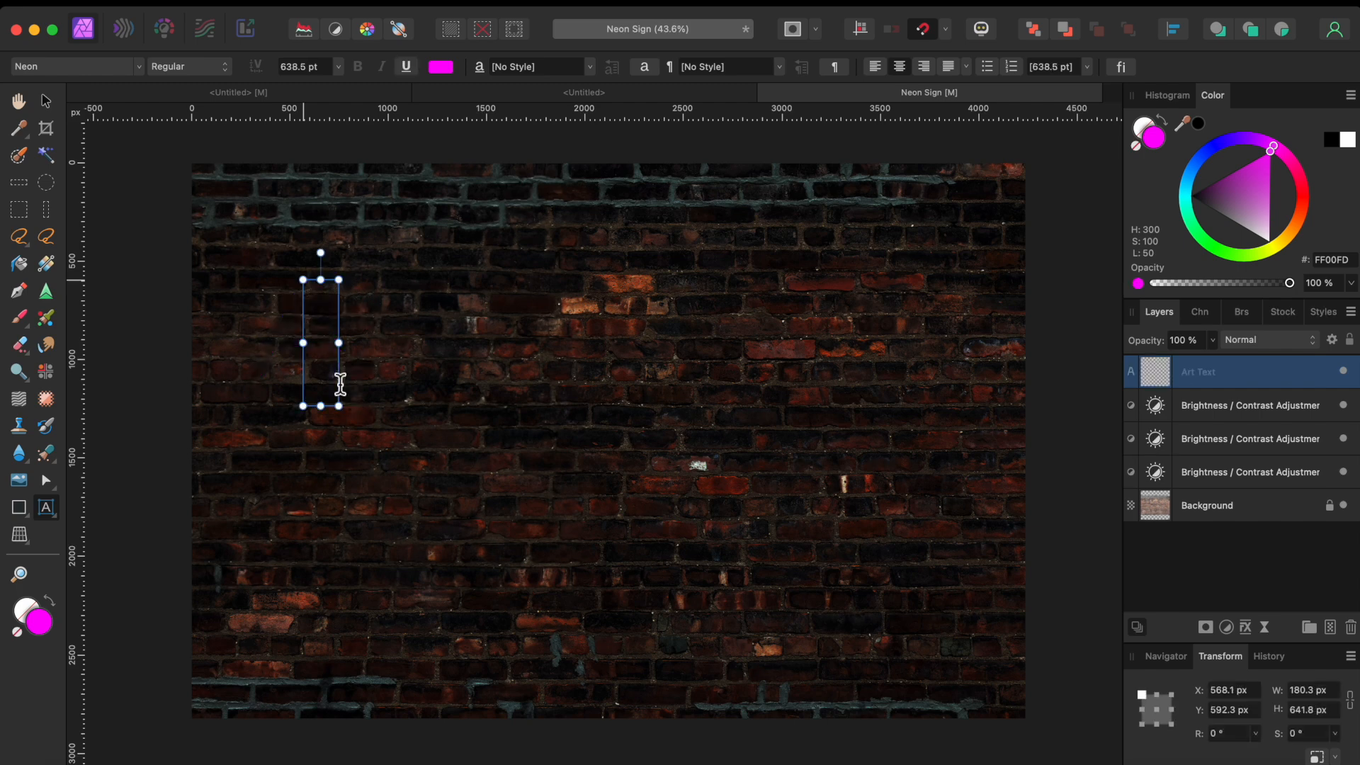
type("Jeff's")
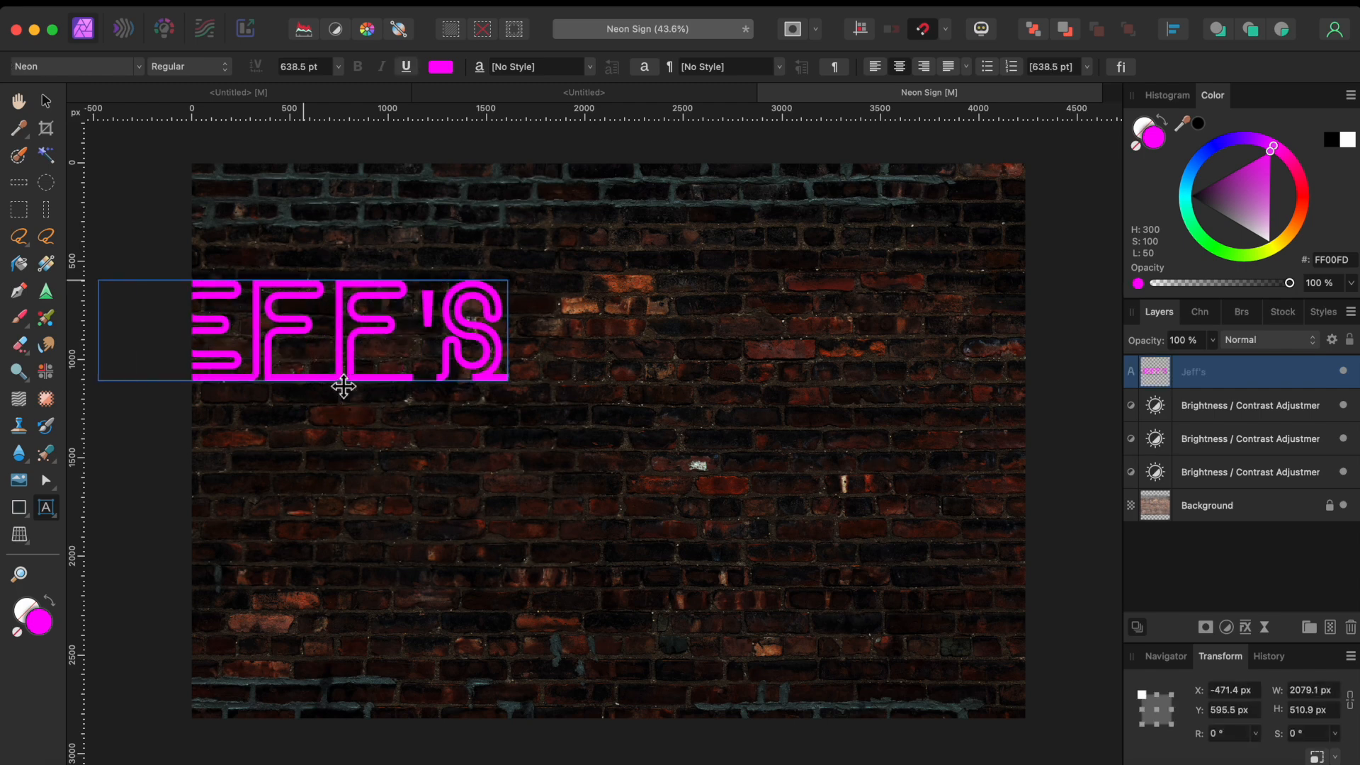
key("Return")
type("Dive Bar")
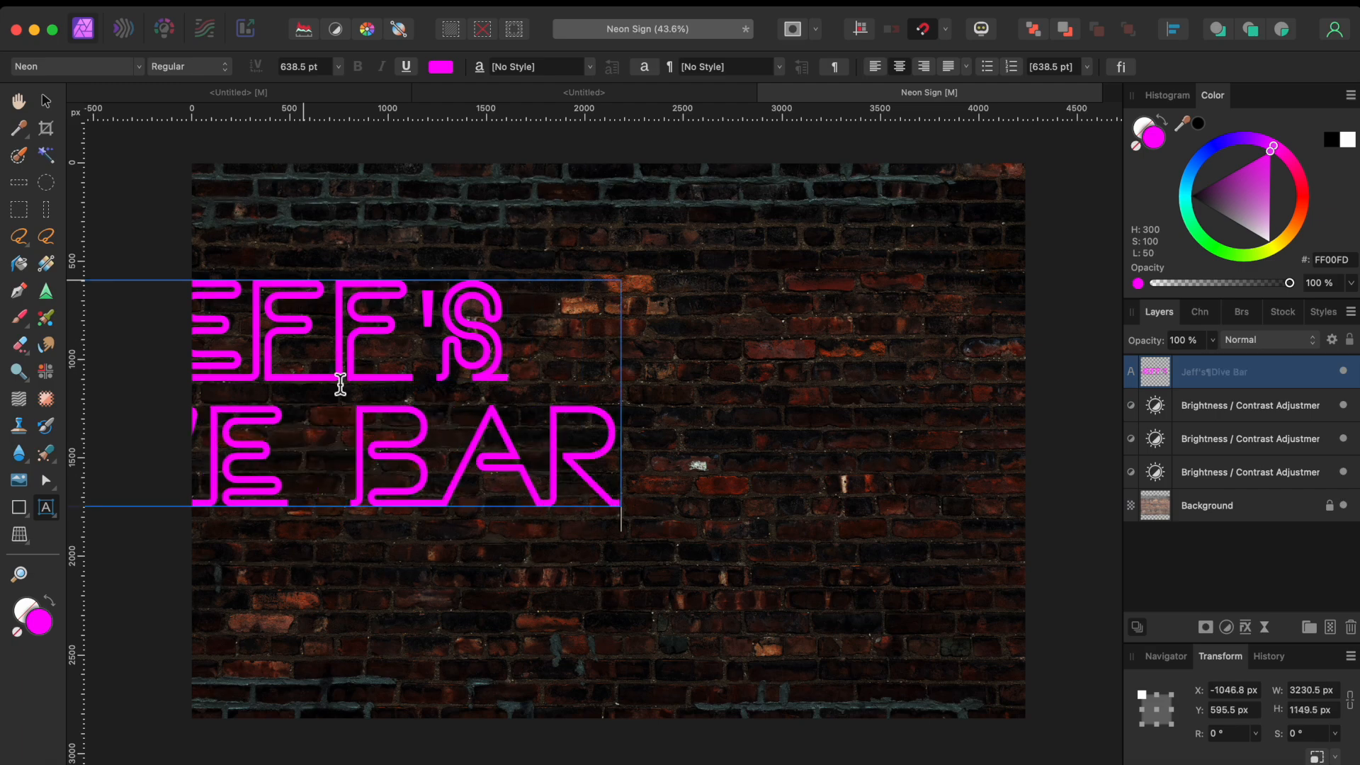
key("Escape")
Step: Move the text fully onto the wall and scale it to about 3705 × 1318 px (732.2 pt)
left_click(45, 102)
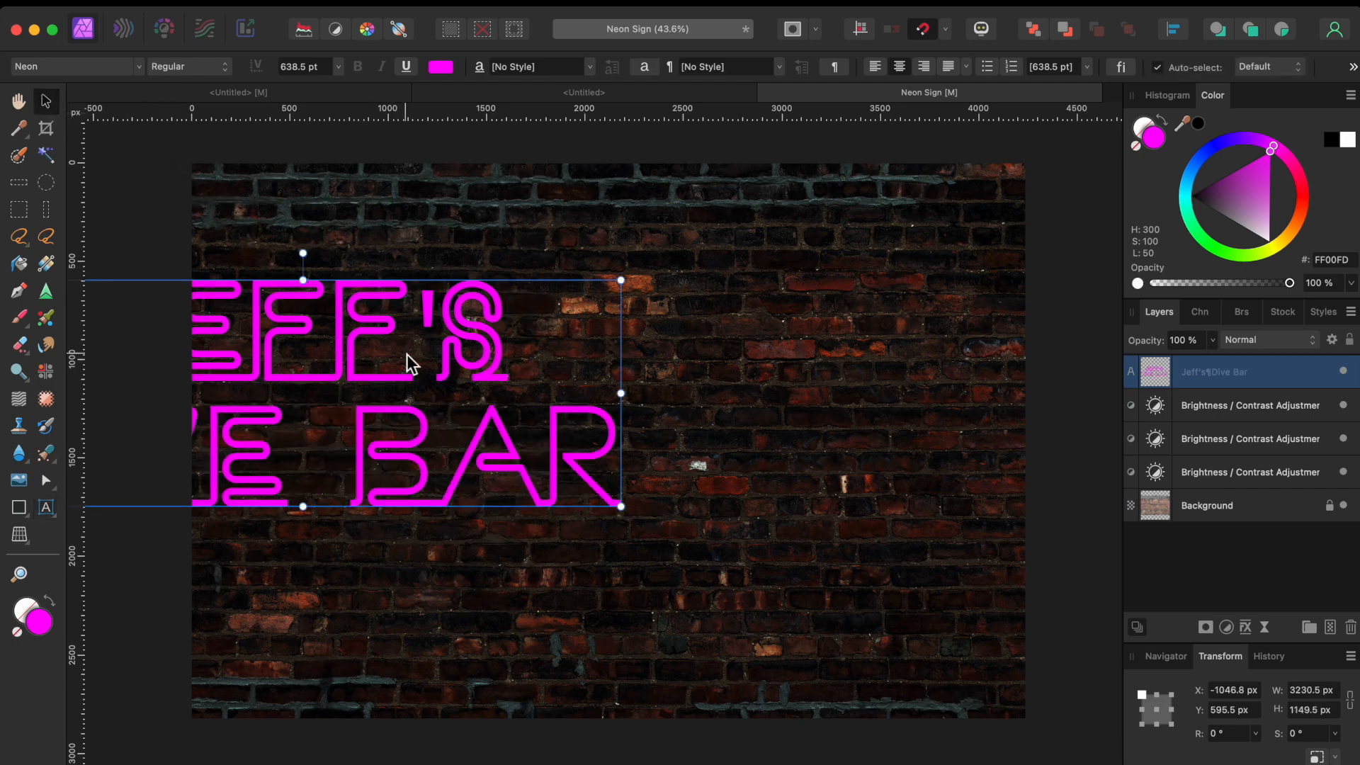
left_click_drag(377, 322, 675, 311)
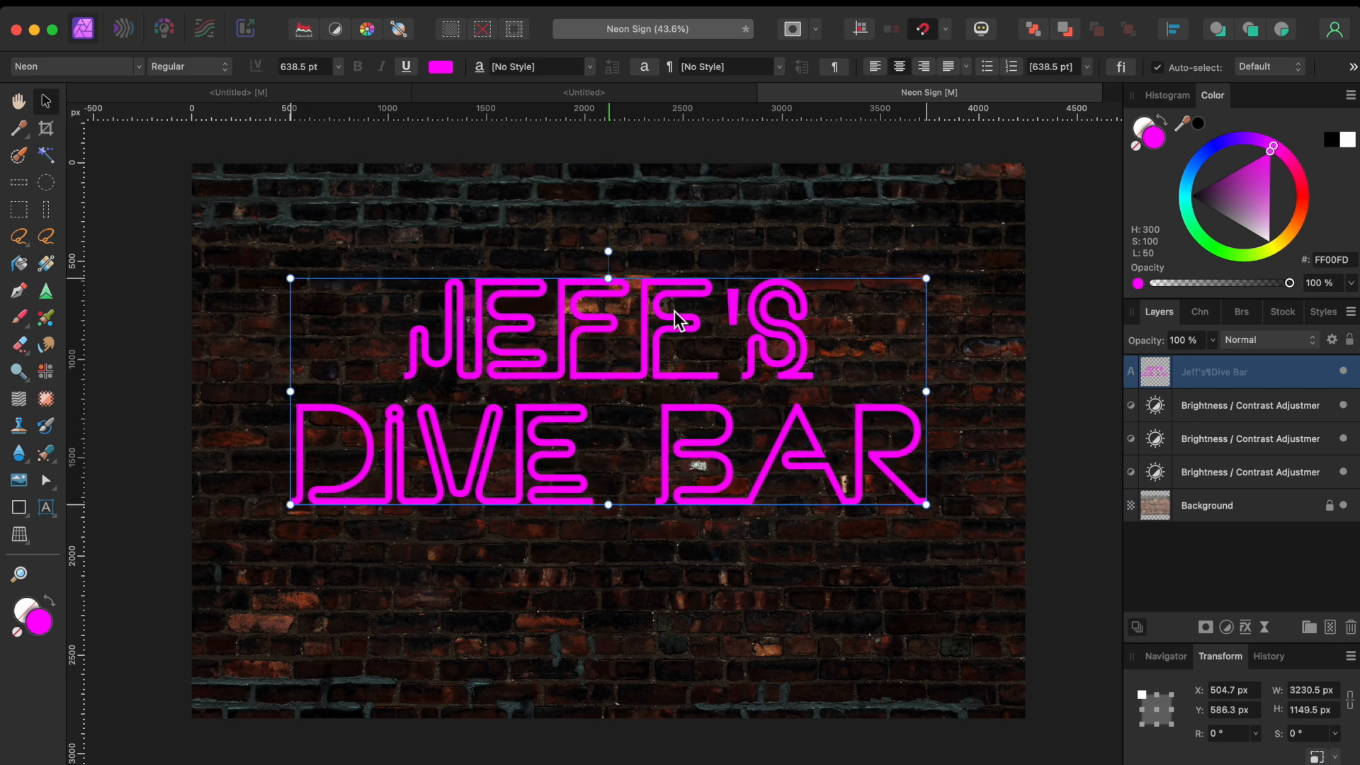
left_click_drag(928, 278, 981, 222)
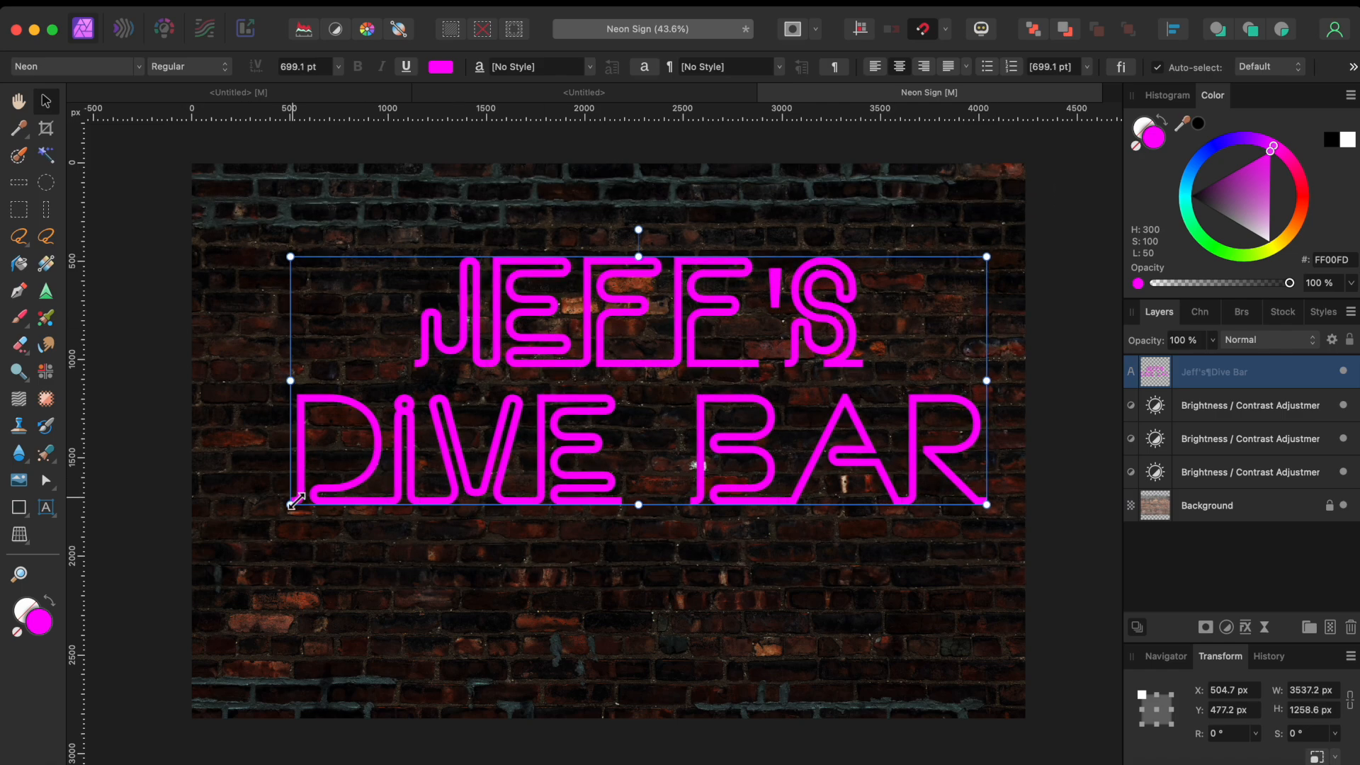
left_click_drag(291, 505, 267, 528)
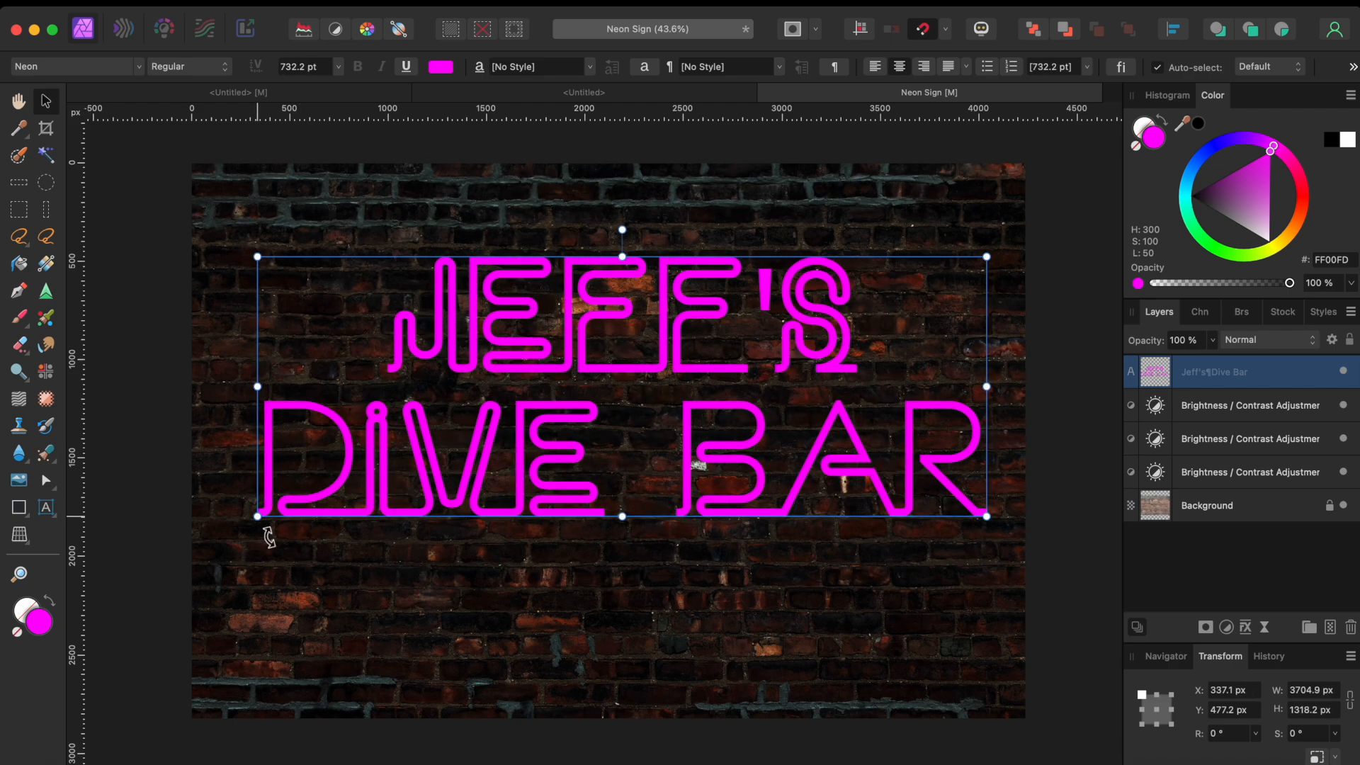
left_click(134, 442)
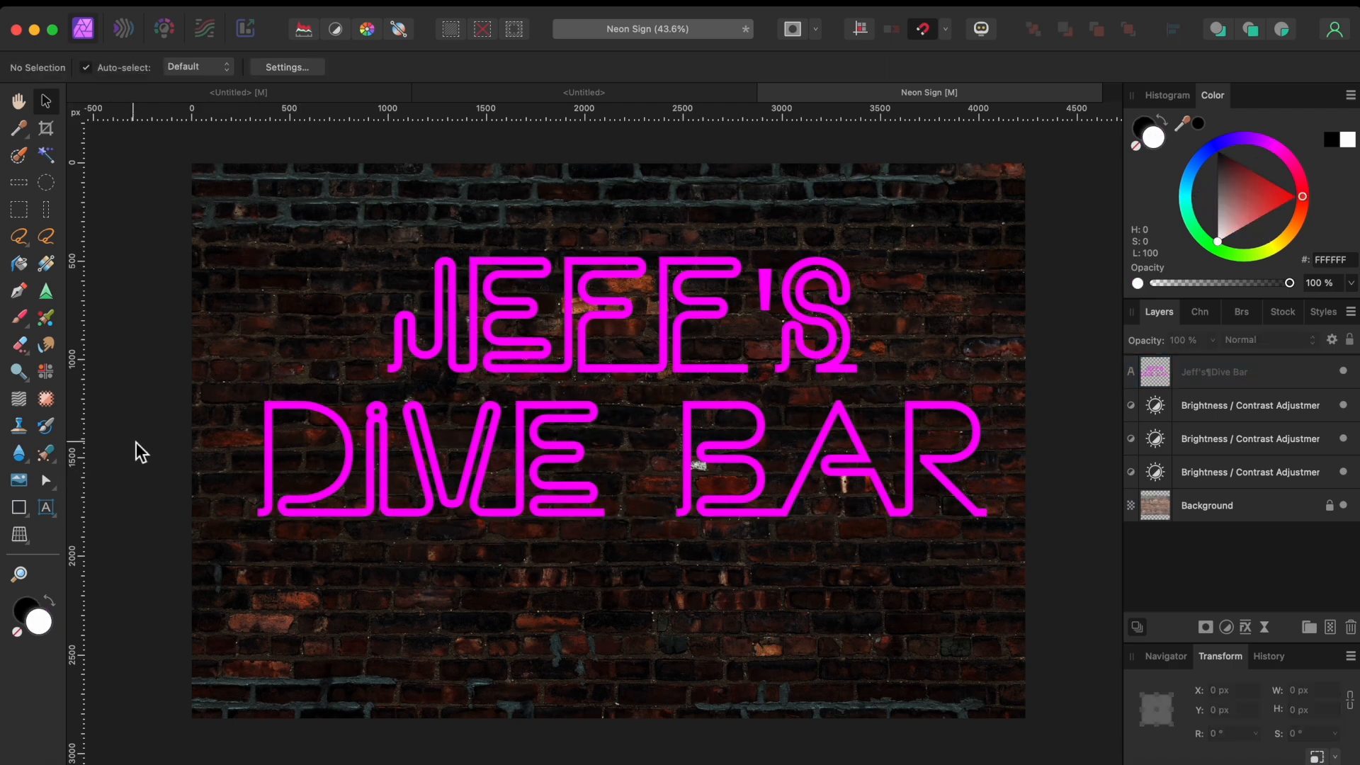
left_click(563, 409)
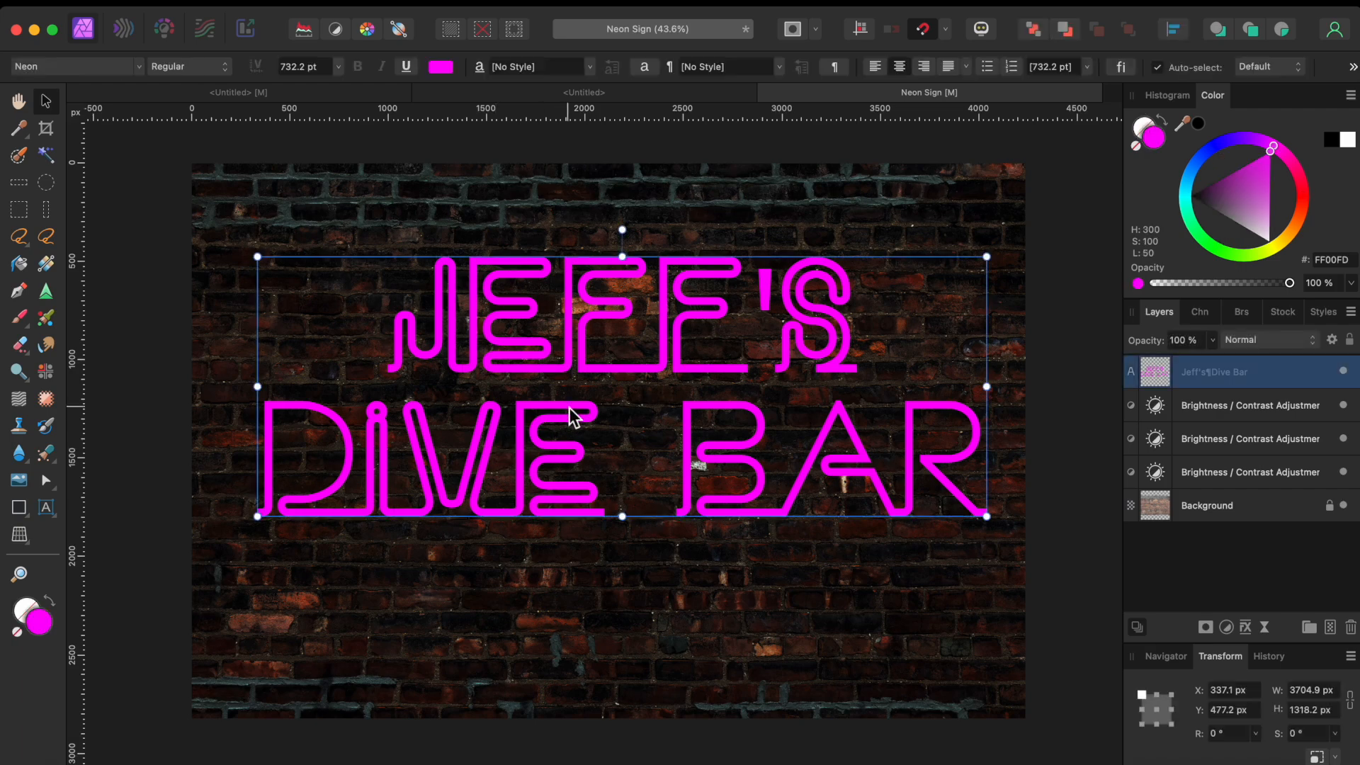
Step: Centre the neon text on the wall and duplicate its layer
left_click_drag(559, 410, 558, 409)
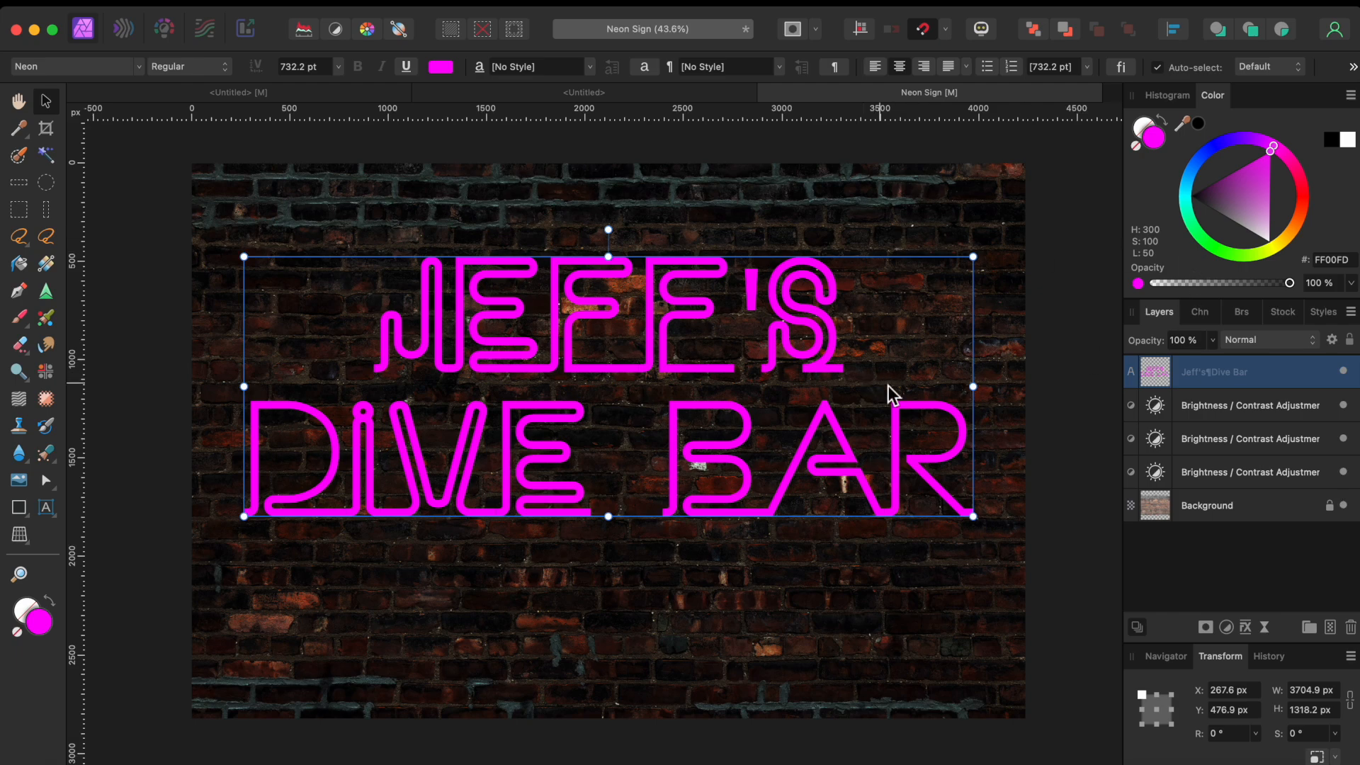
right_click(1204, 376)
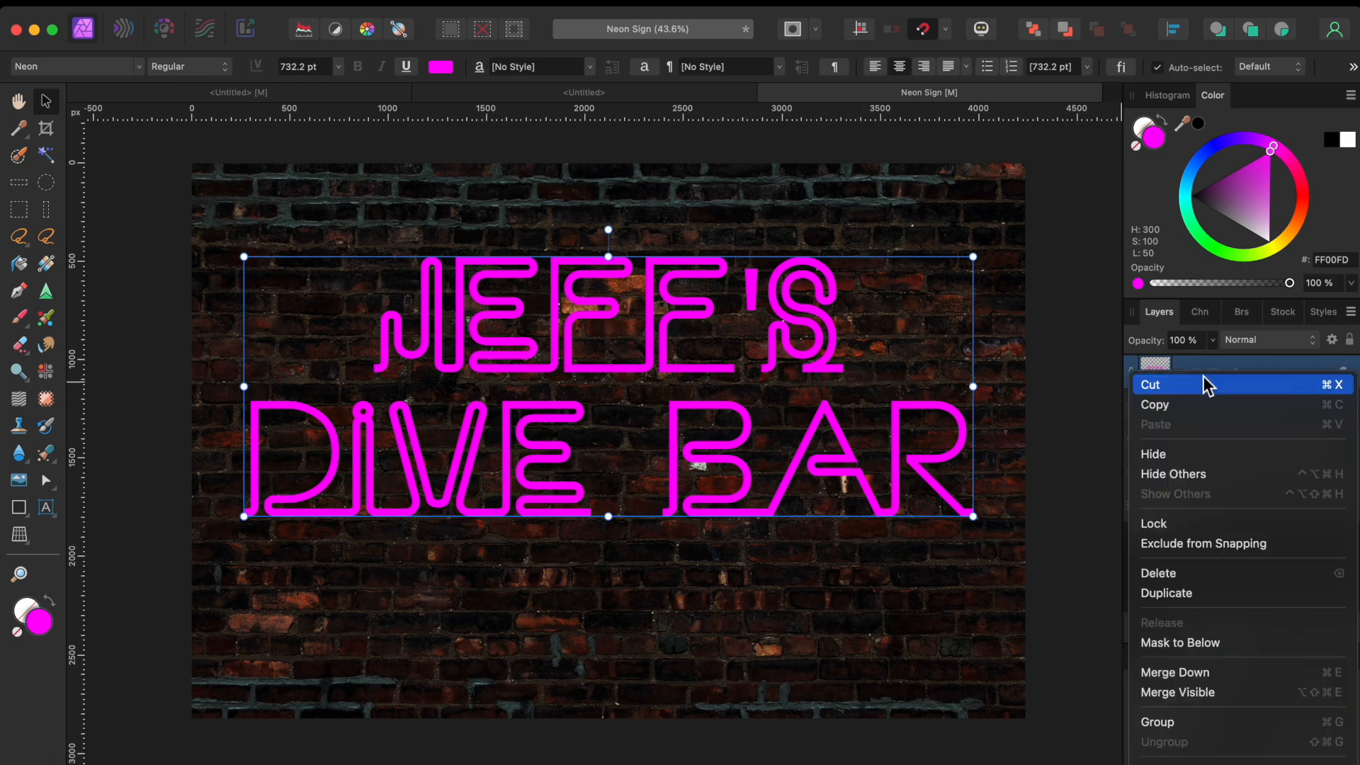
left_click(1173, 594)
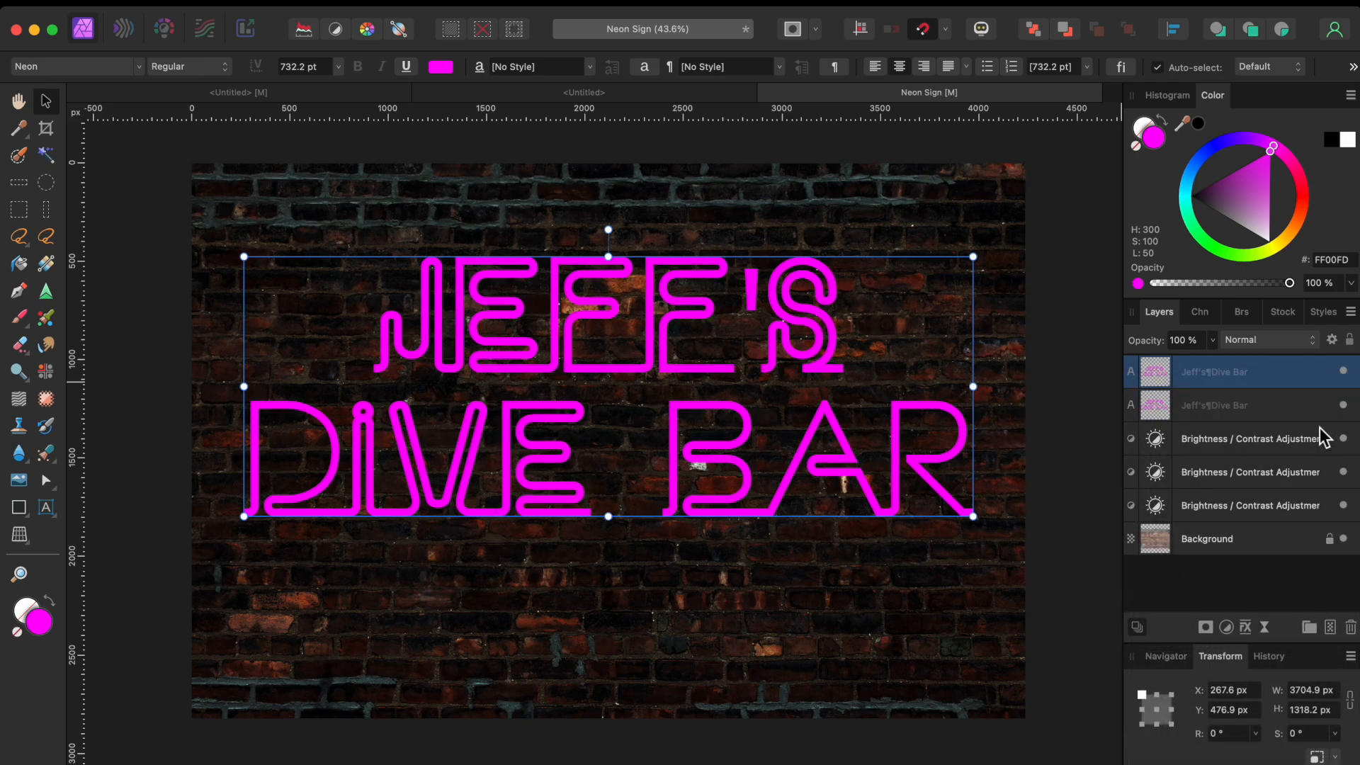
Step: Add a Live Gaussian Blur filter to the lower text copy
left_click(1250, 406)
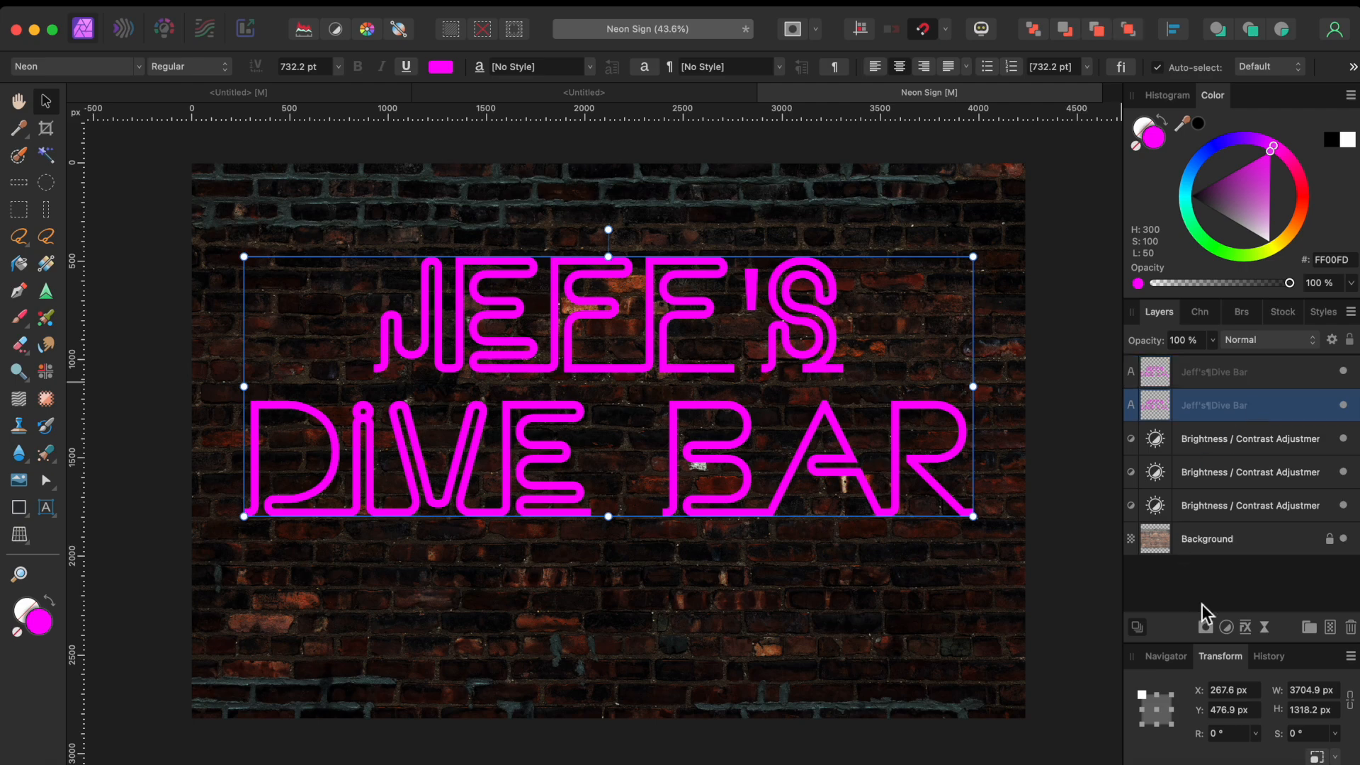
left_click(1265, 627)
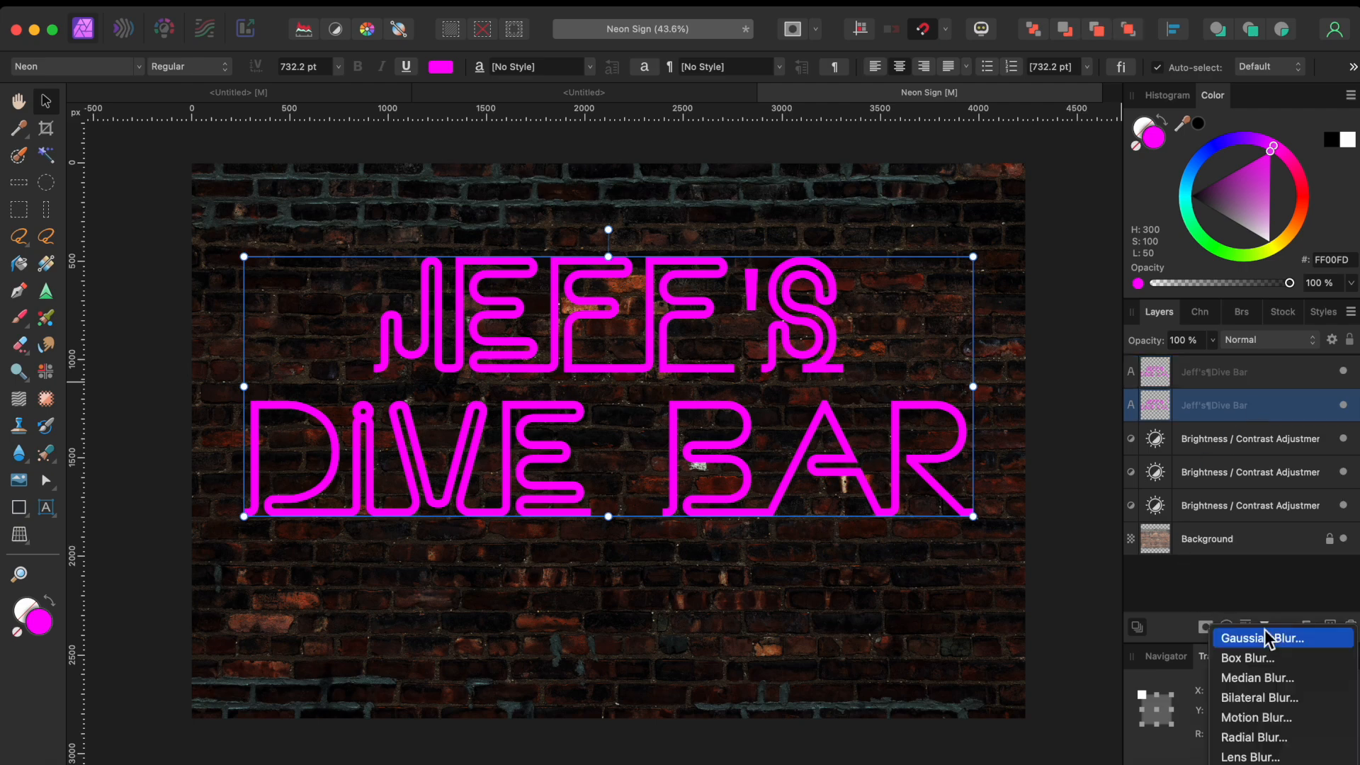
left_click(1266, 639)
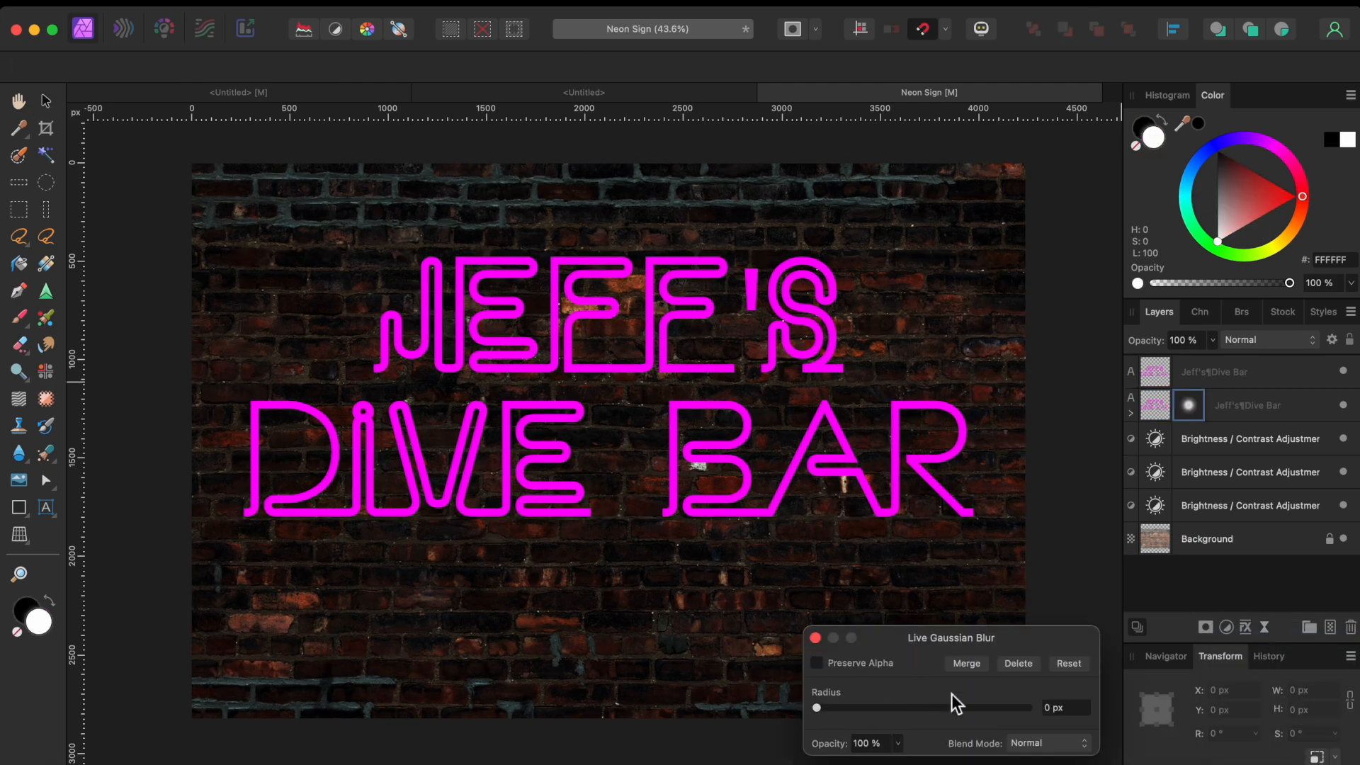
Step: Set the Live Gaussian Blur radius to 150 px and select the unblurred top text layer
left_click_drag(818, 709, 1071, 717)
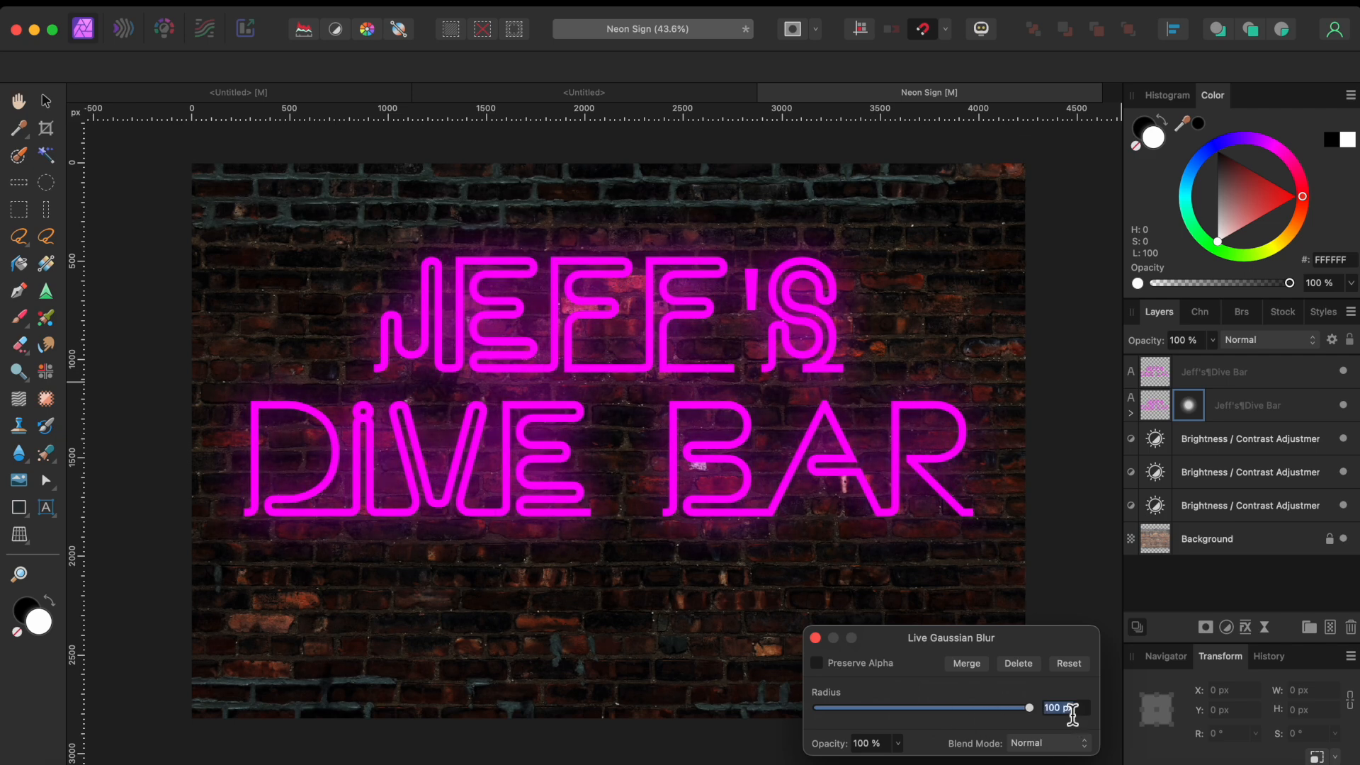
type("150")
key("Return")
left_click(818, 640)
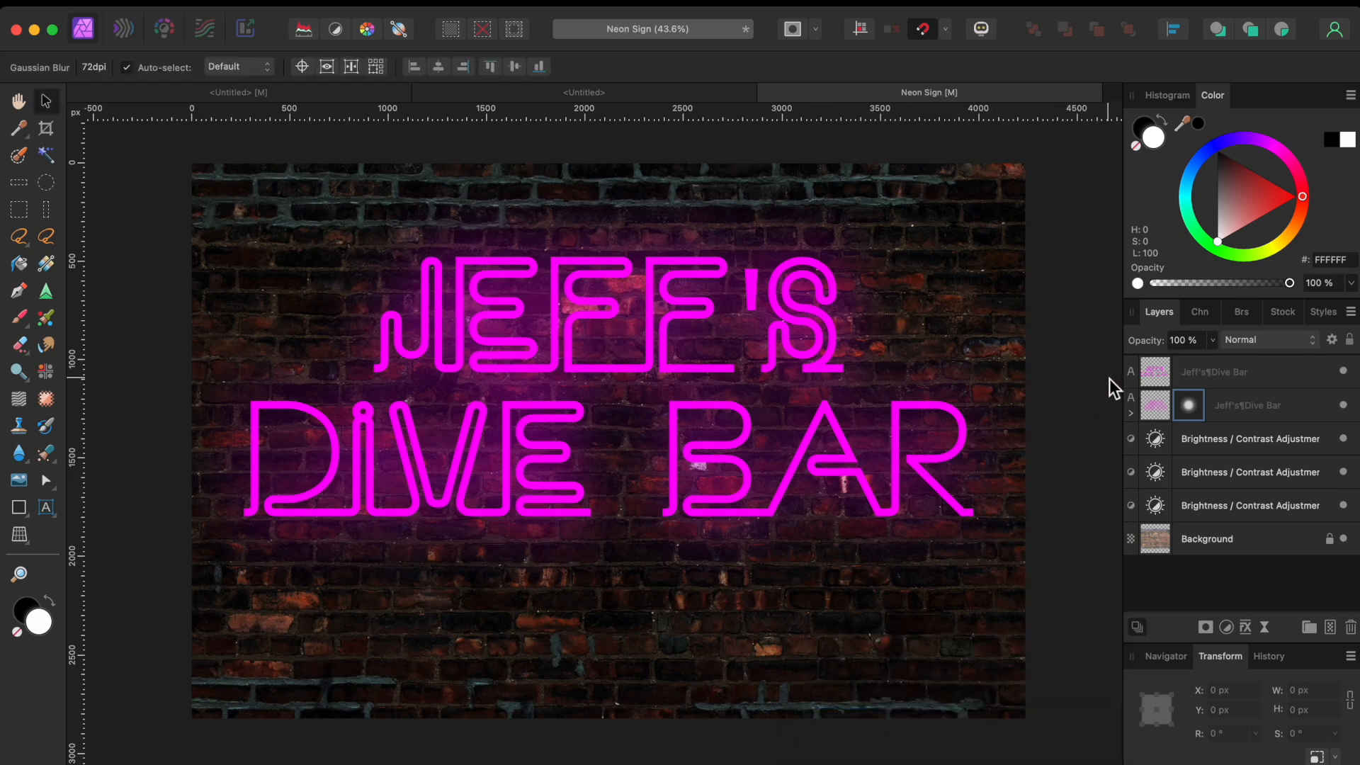
left_click(1188, 372)
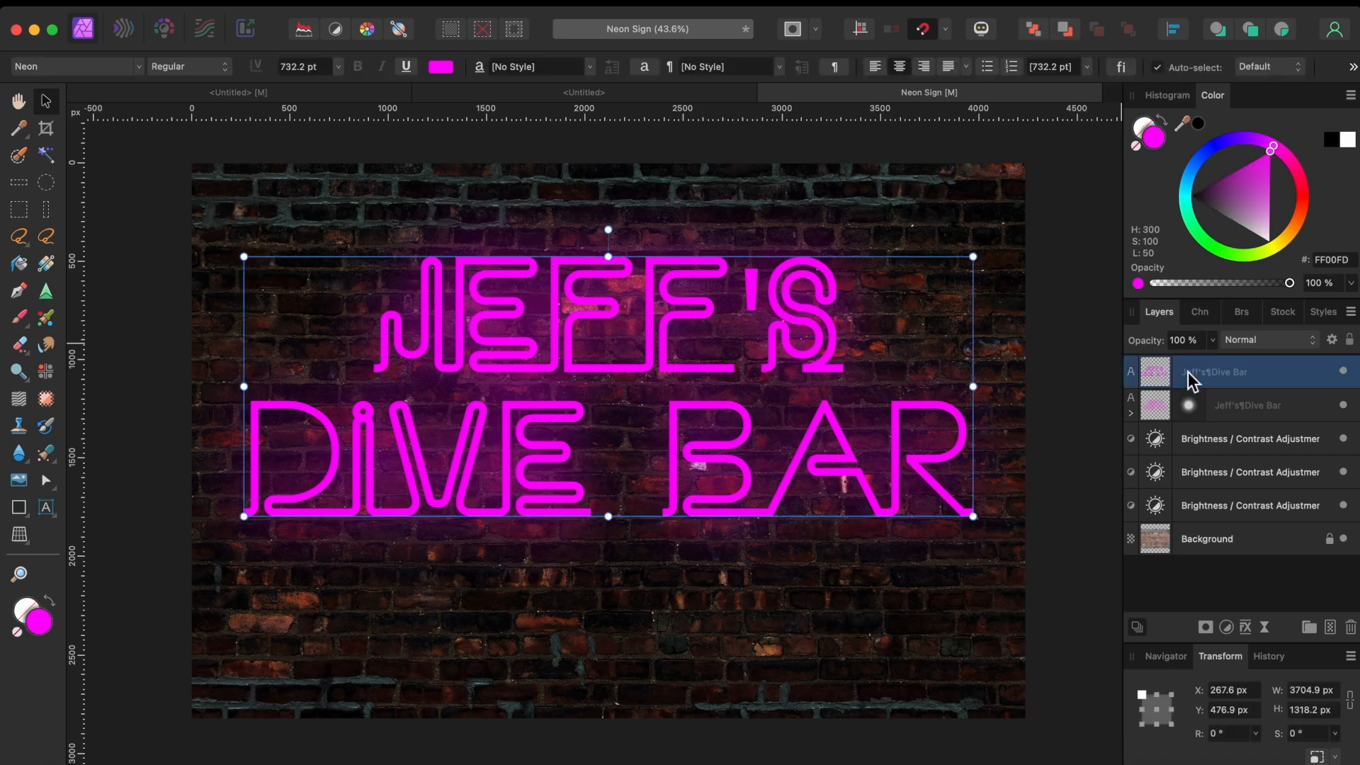
Step: Enable Outer Glow on the top text in magenta FF00F2 with a 22.2 px radius
left_click(1245, 627)
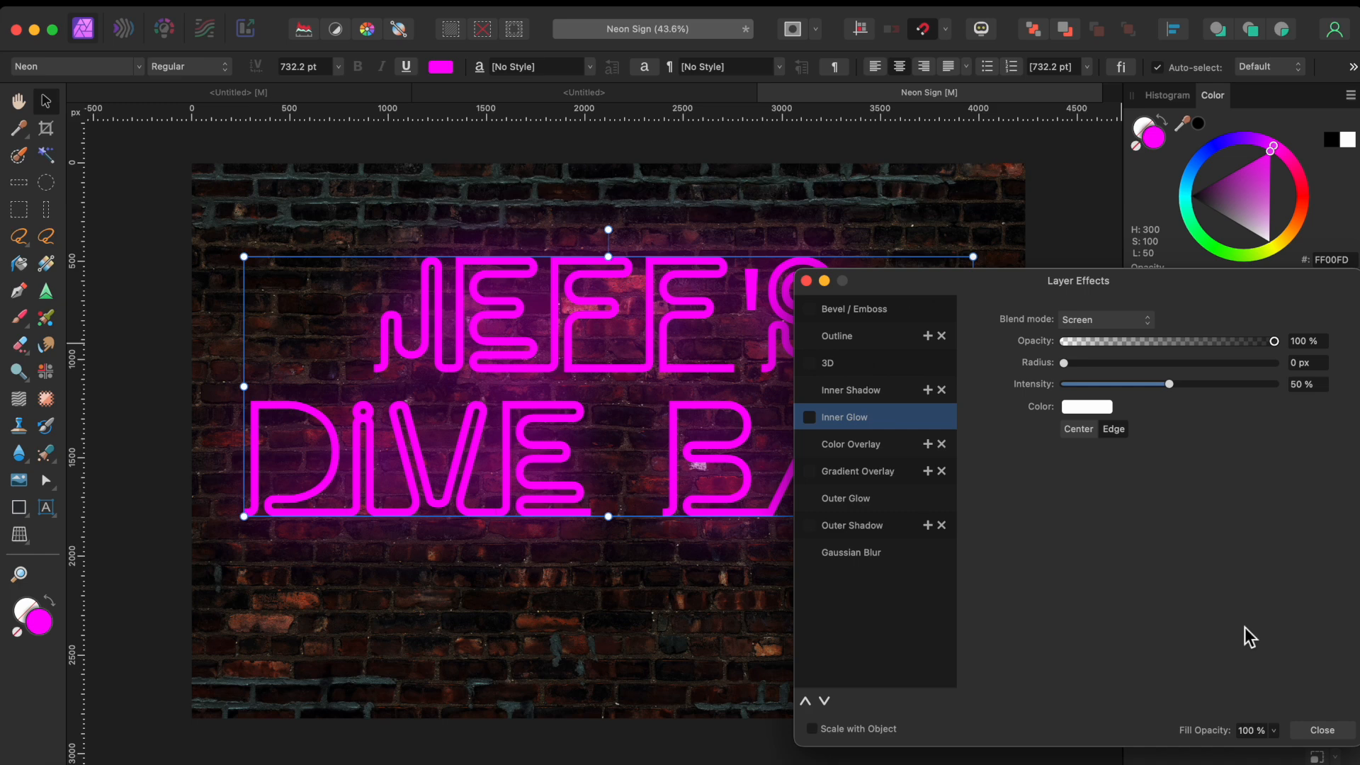
left_click(865, 500)
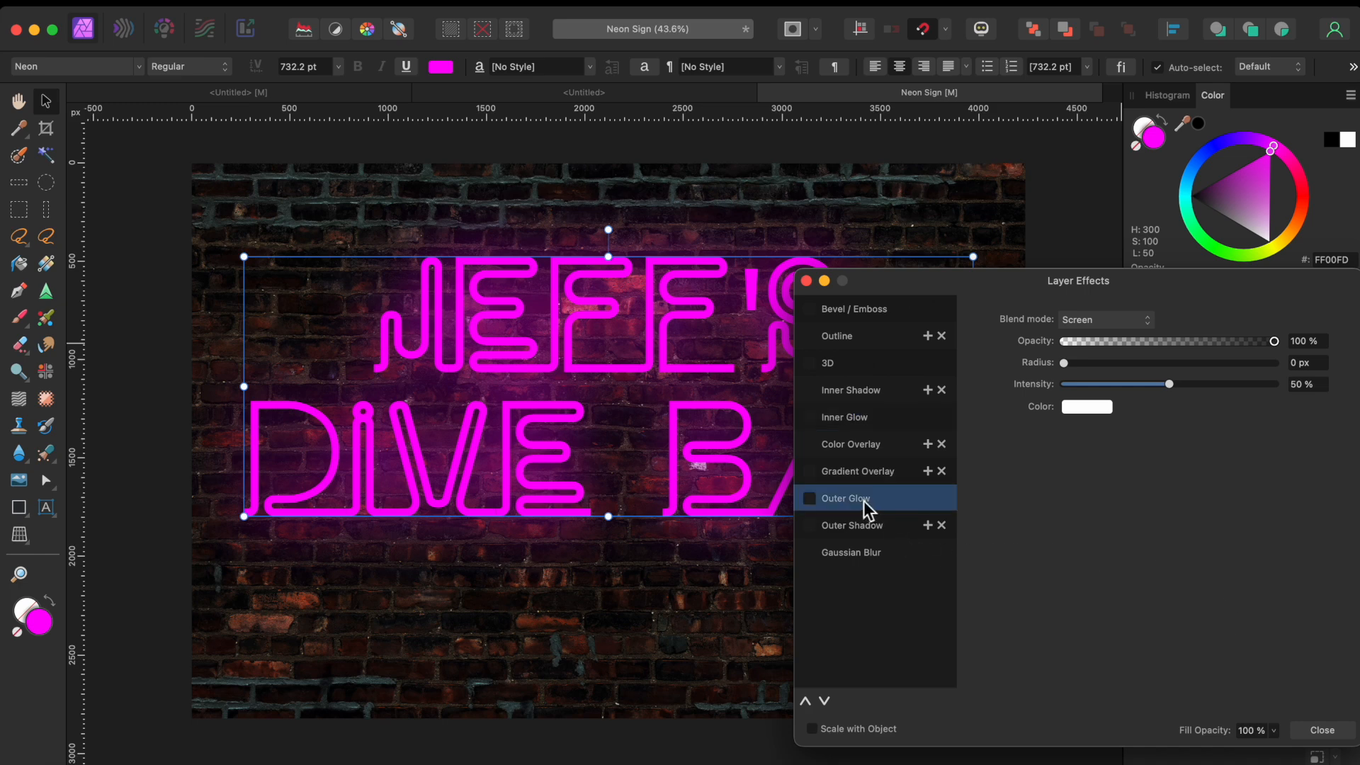
left_click(810, 498)
left_click(1081, 409)
left_click(1196, 493)
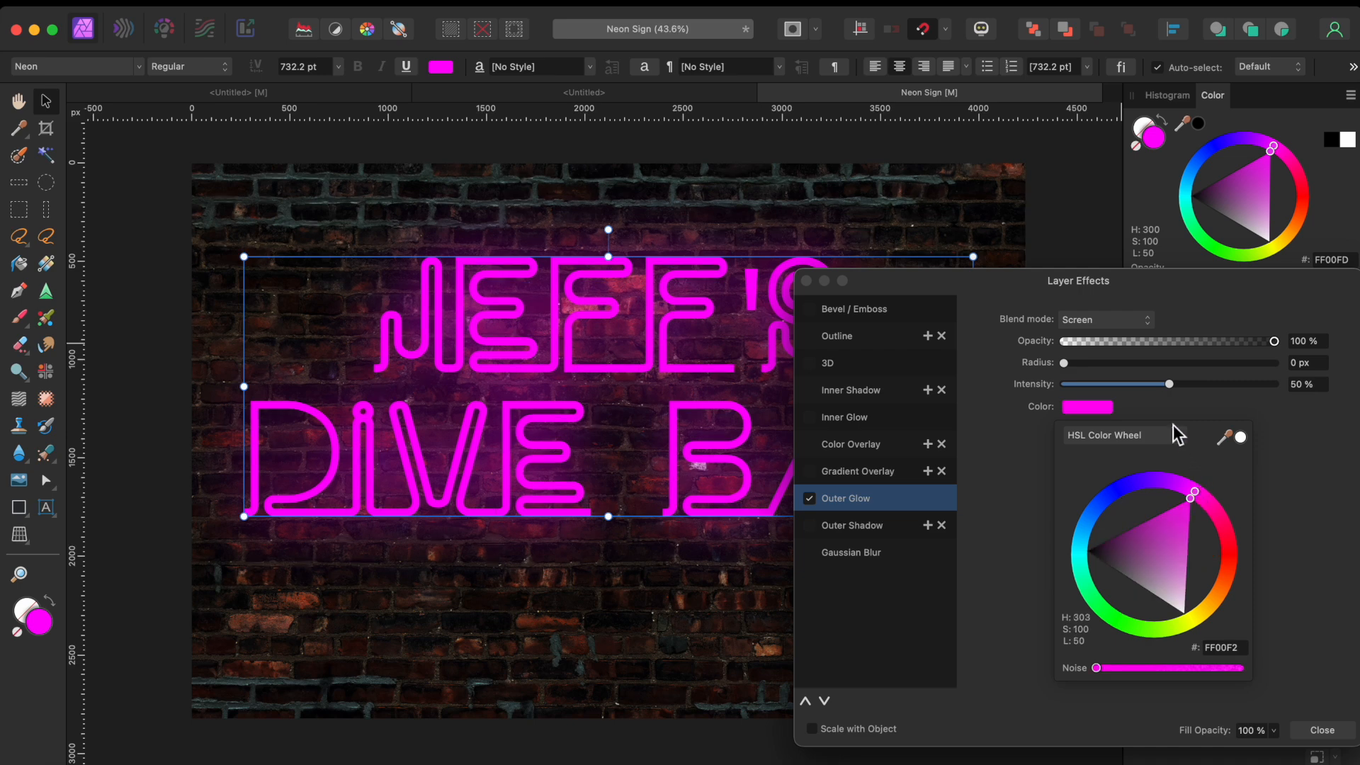
left_click(1067, 361)
left_click_drag(1068, 363, 1195, 378)
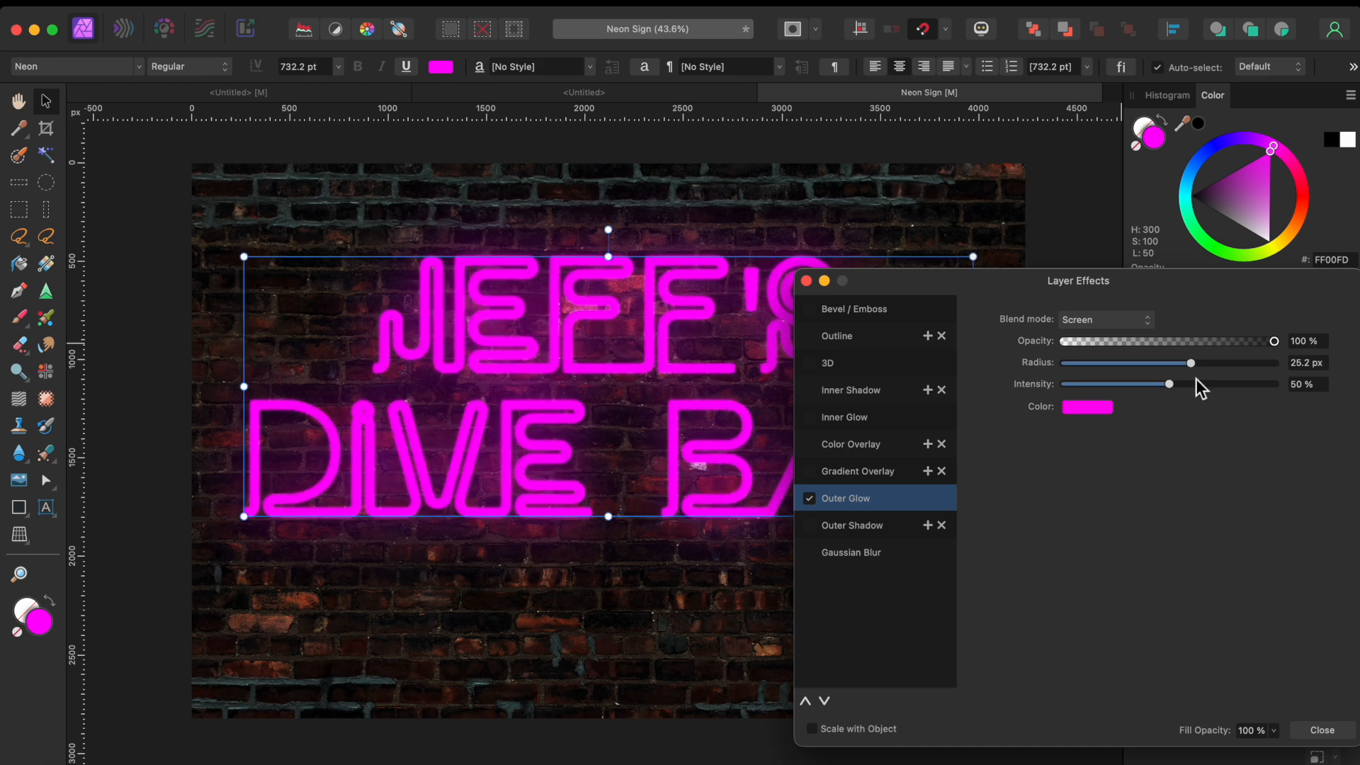
left_click_drag(1186, 364, 1180, 365)
Step: Add a white Center Inner Glow with 7.2 px radius and enable the Outline effect
left_click(857, 424)
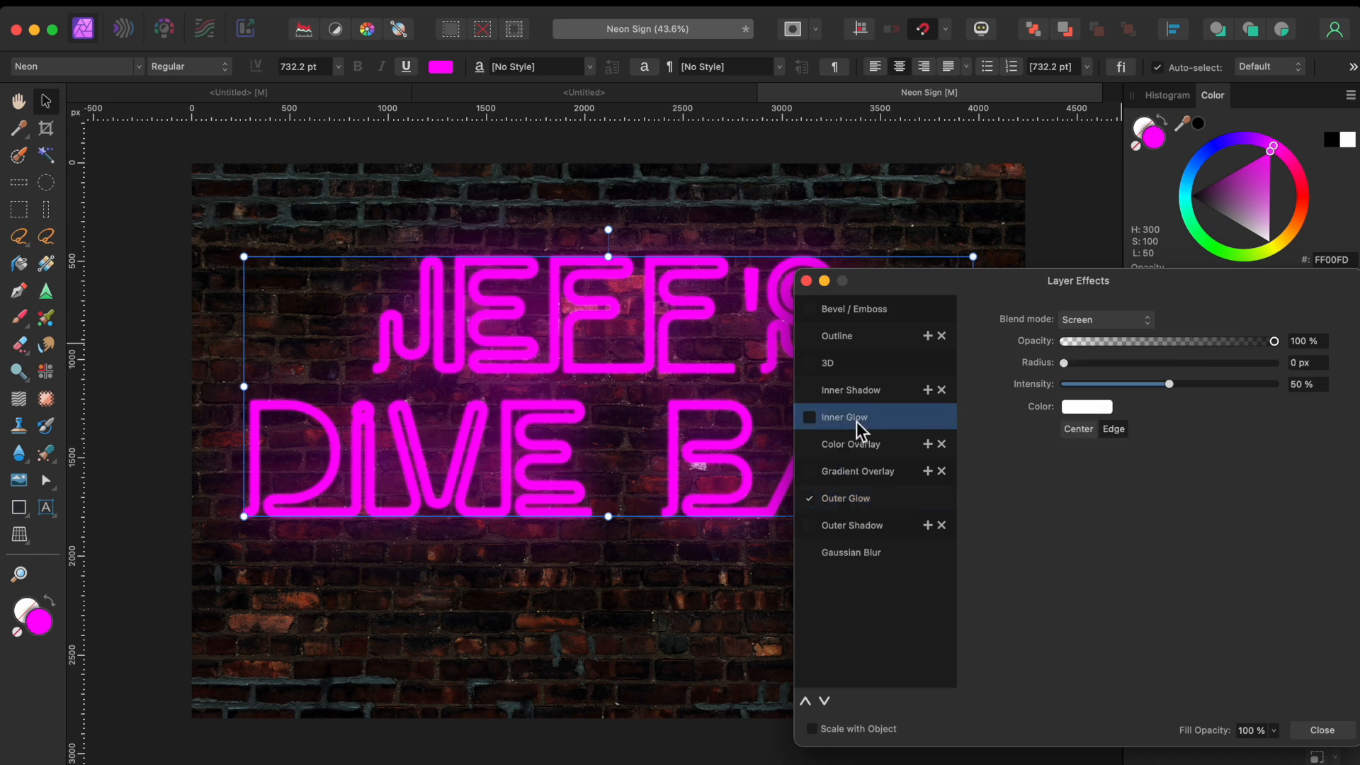
left_click(812, 419)
left_click(1086, 427)
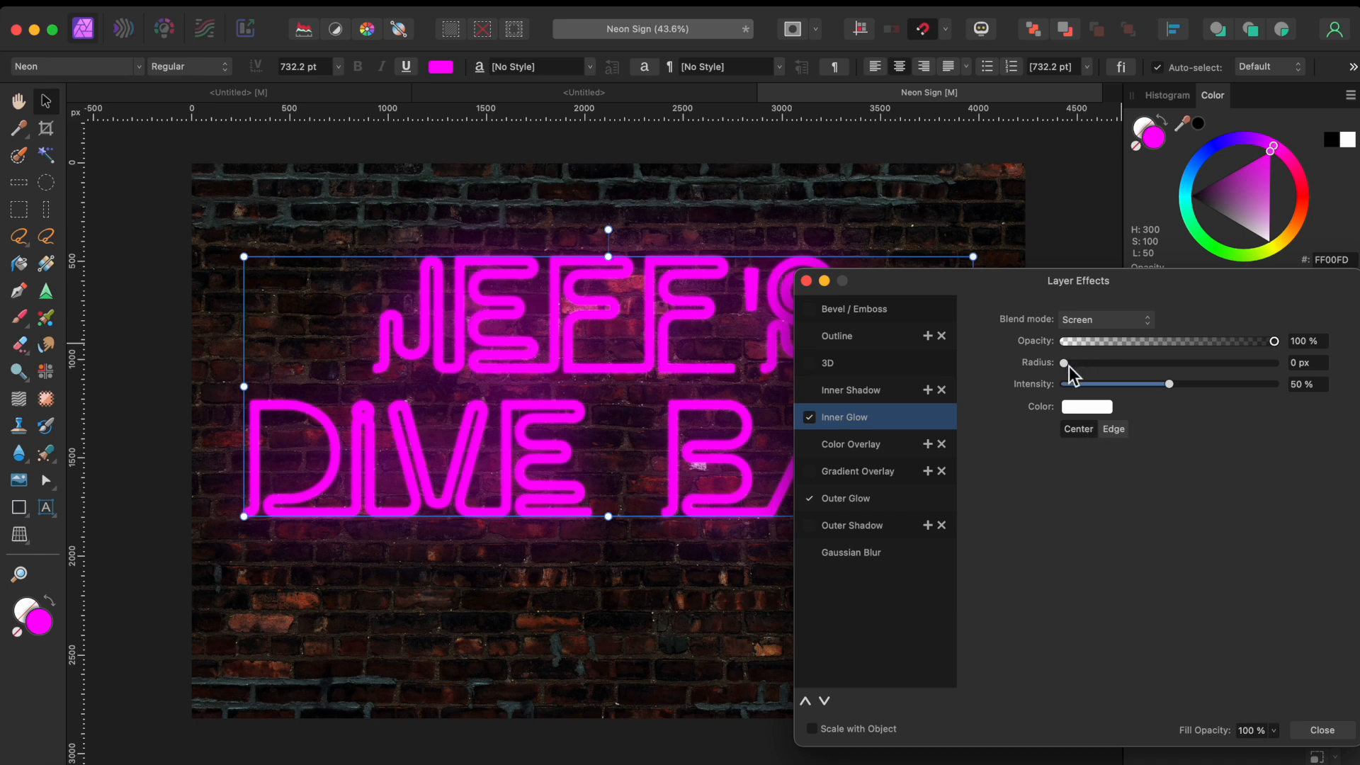
left_click_drag(1069, 364, 1143, 372)
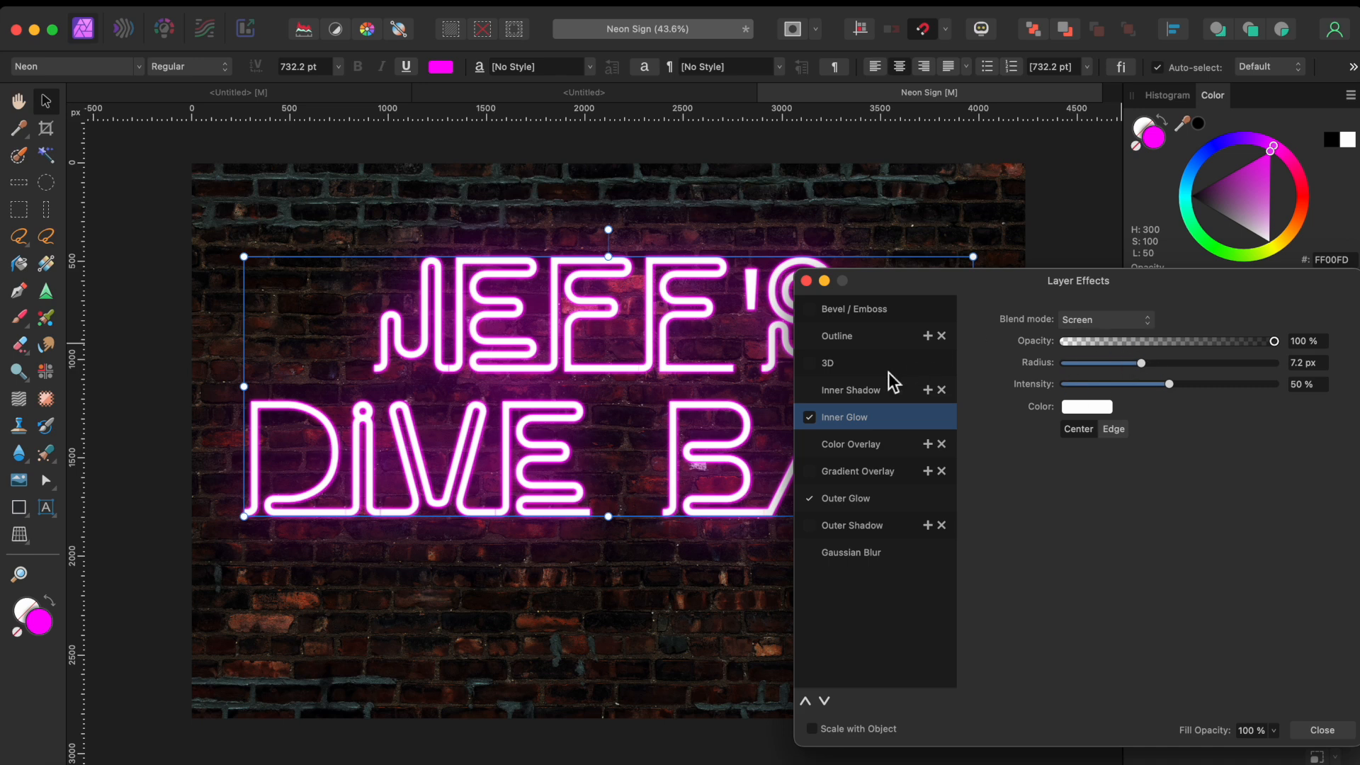
left_click(869, 347)
left_click(809, 338)
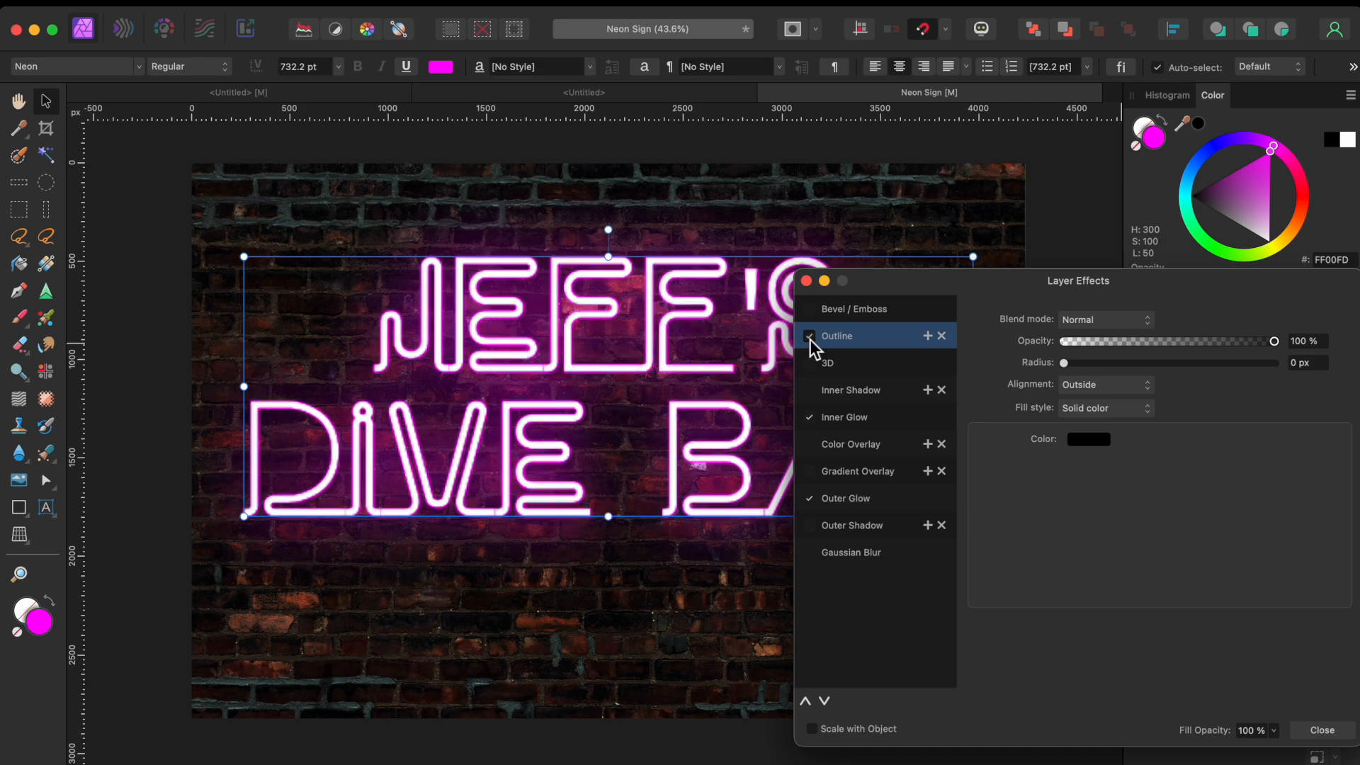